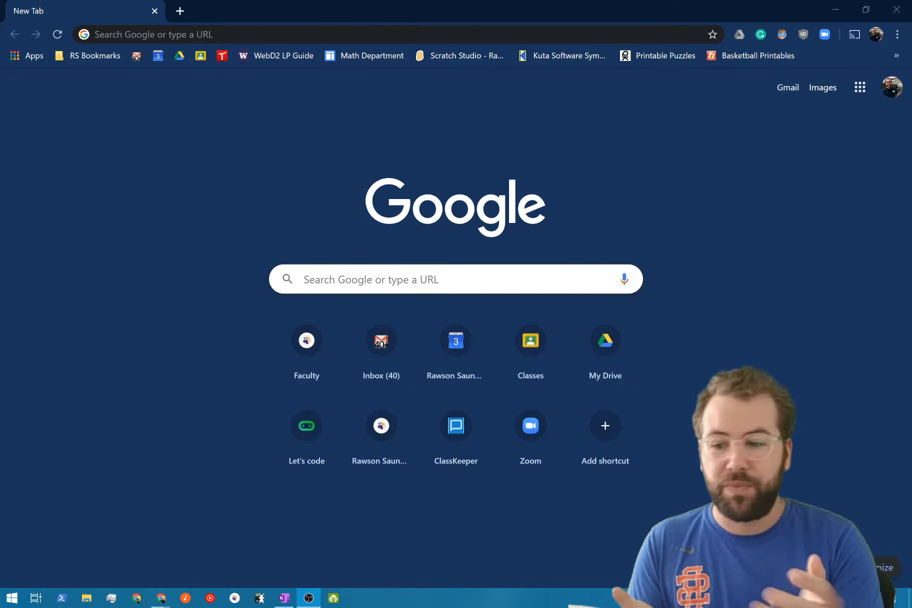
# Search the web for "class notebook onenote" and sign in on the OneNote Class Notebook site.
pyautogui.click(234, 33)
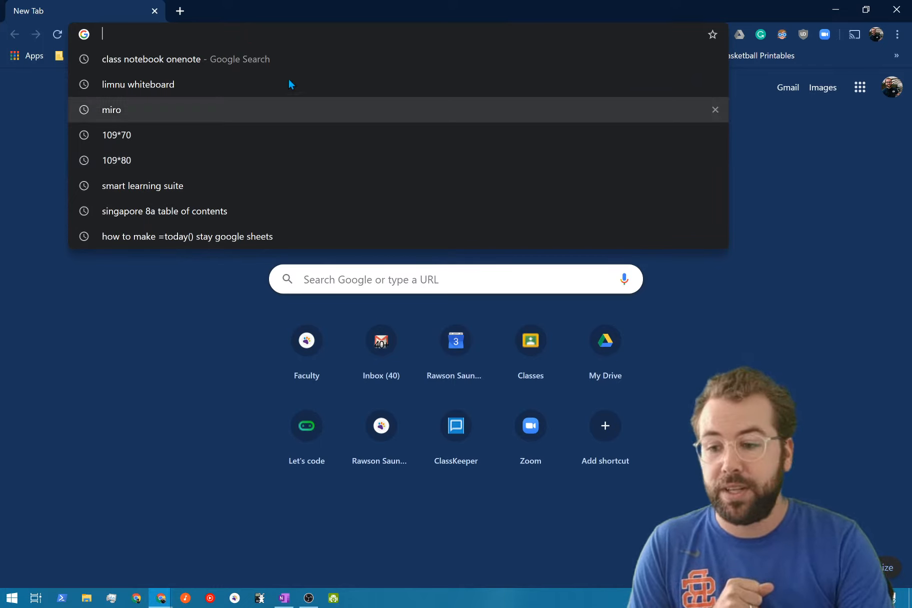
pyautogui.click(196, 63)
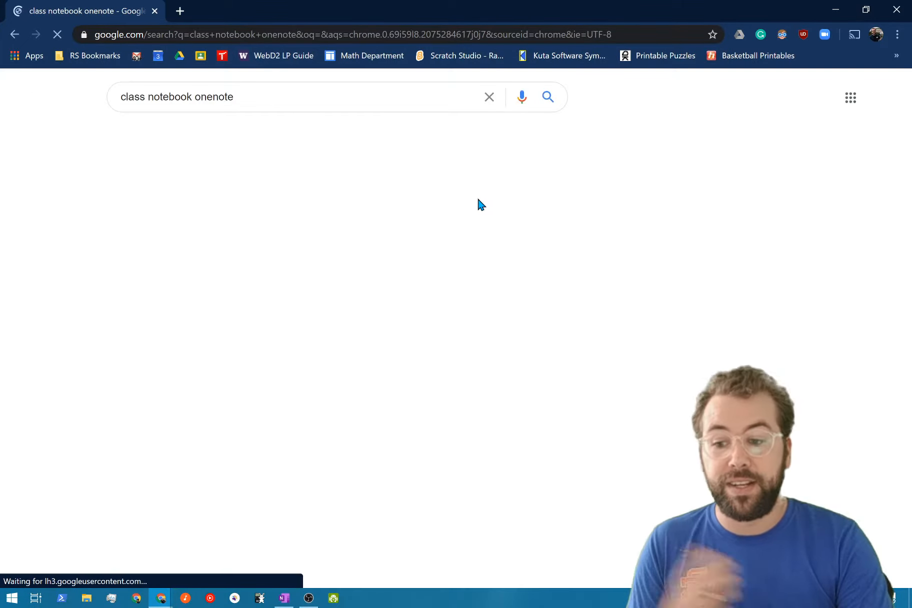
pyautogui.click(245, 194)
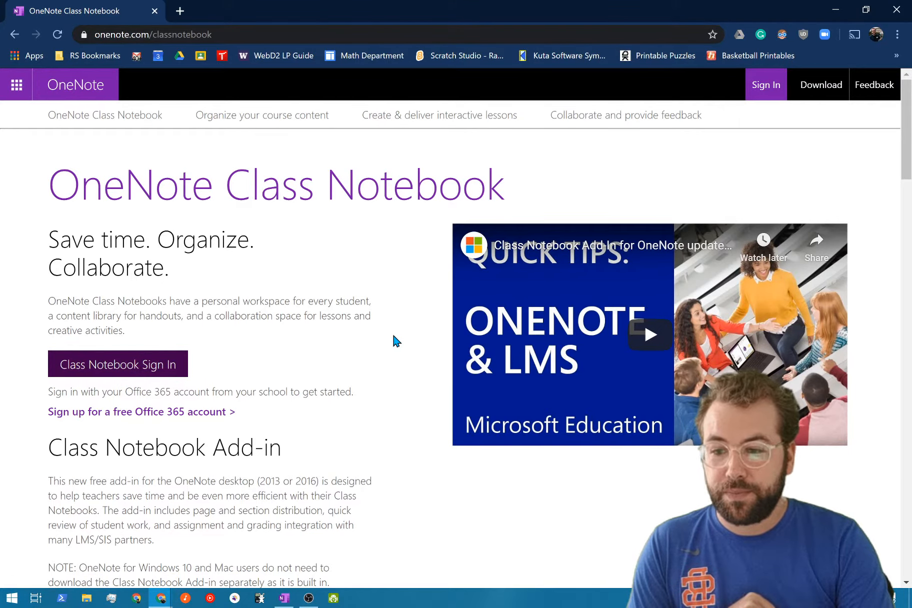
pyautogui.click(129, 368)
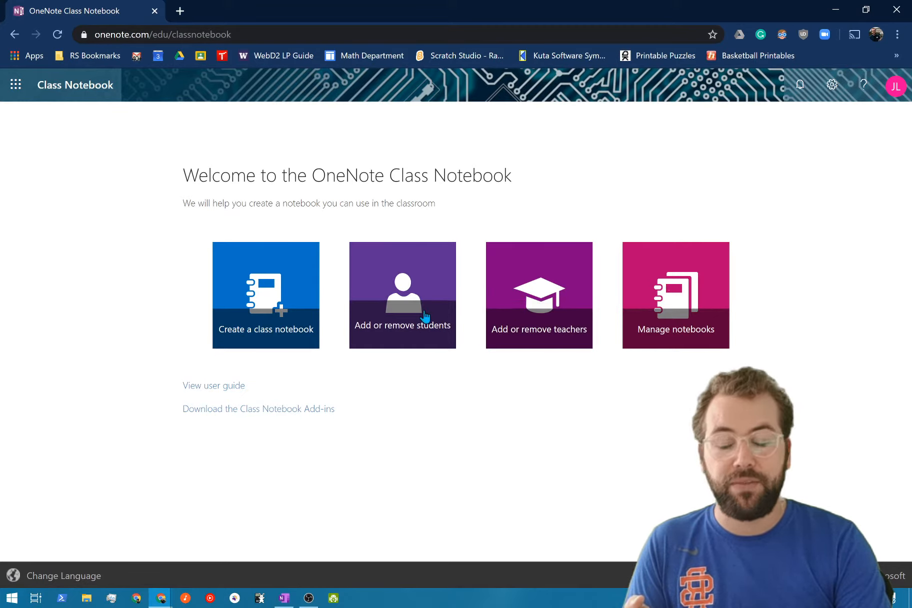
# Start creating a class notebook and name it "Period - Algebra I (20-21)".
pyautogui.click(270, 316)
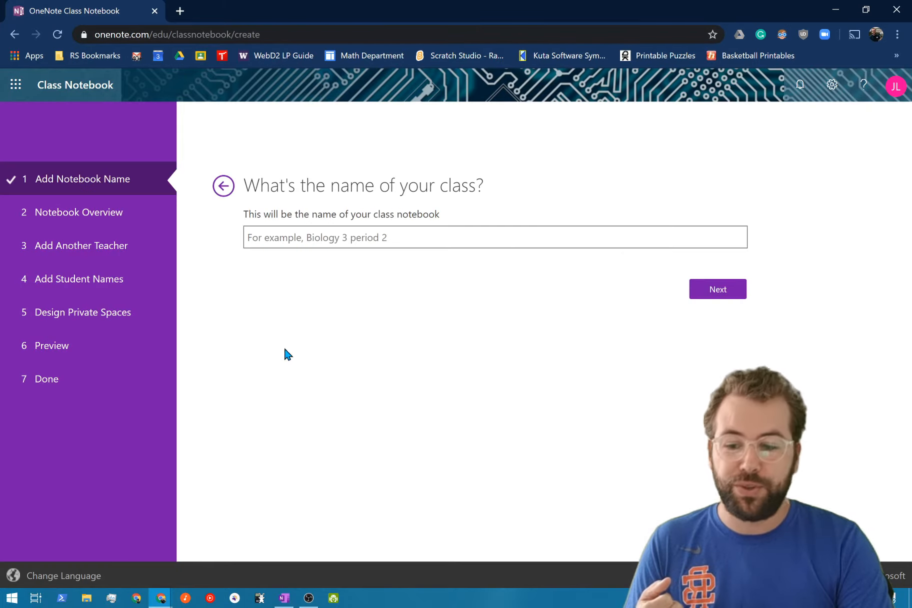
pyautogui.click(351, 238)
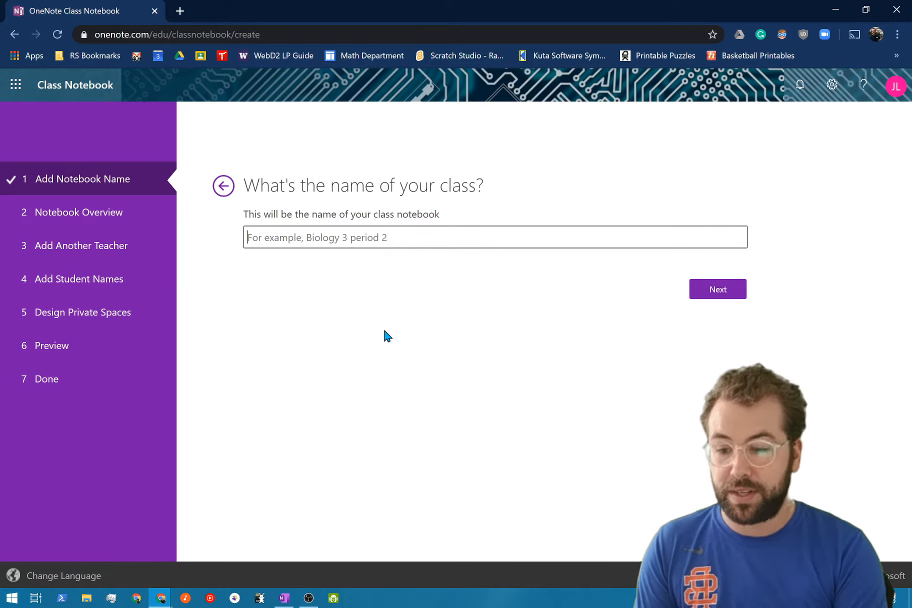
pyautogui.write('Period -')
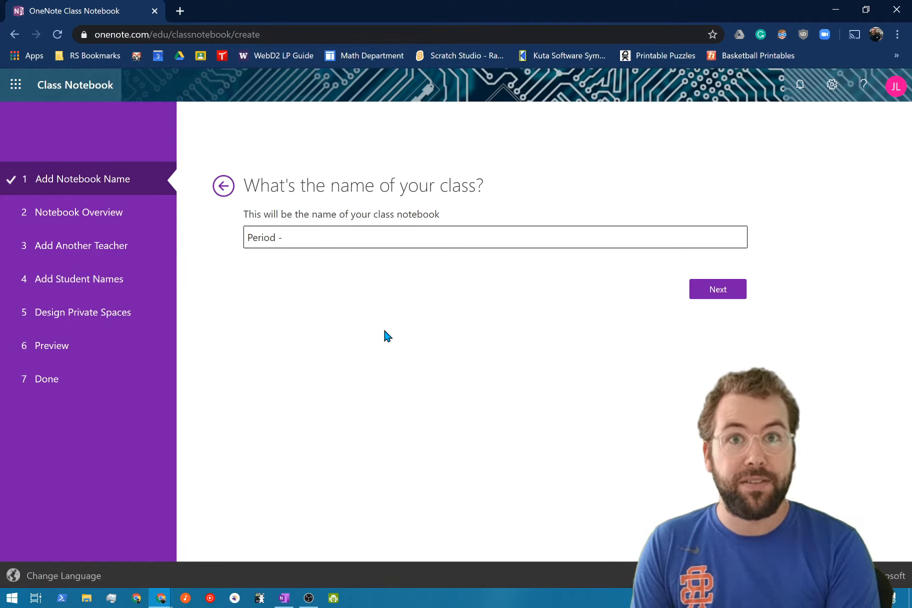
pyautogui.write(' Alge')
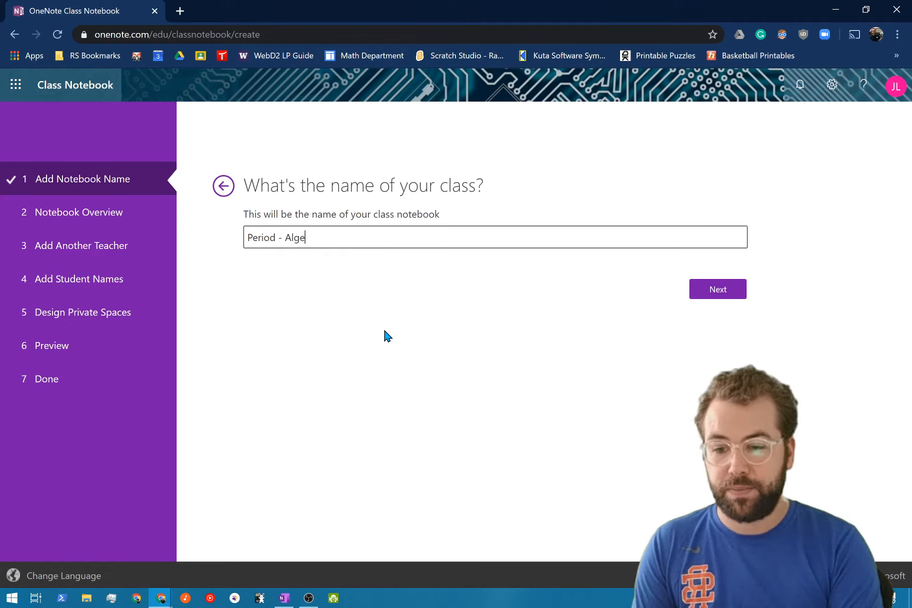
pyautogui.write('bra I -')
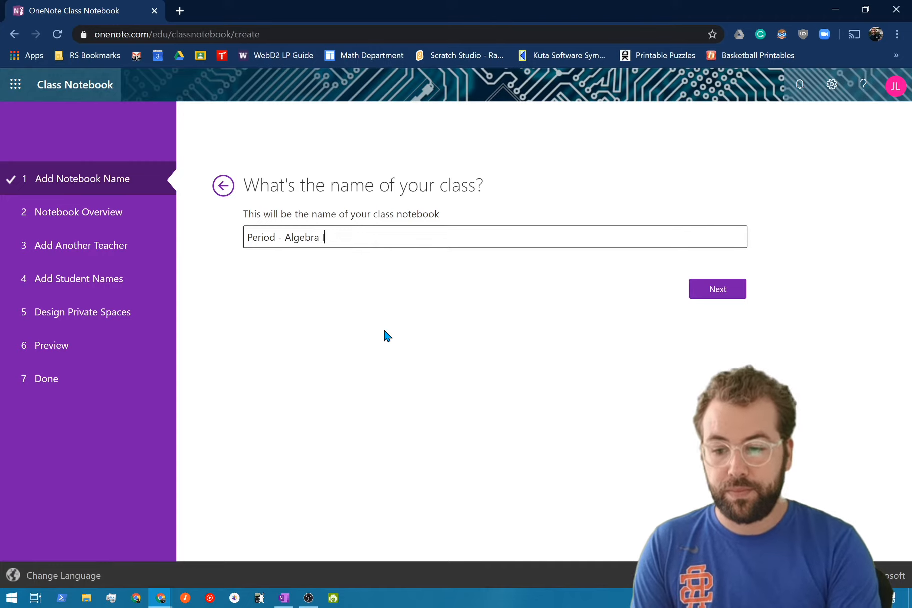
pyautogui.press('BackSpace')
pyautogui.press('BackSpace')
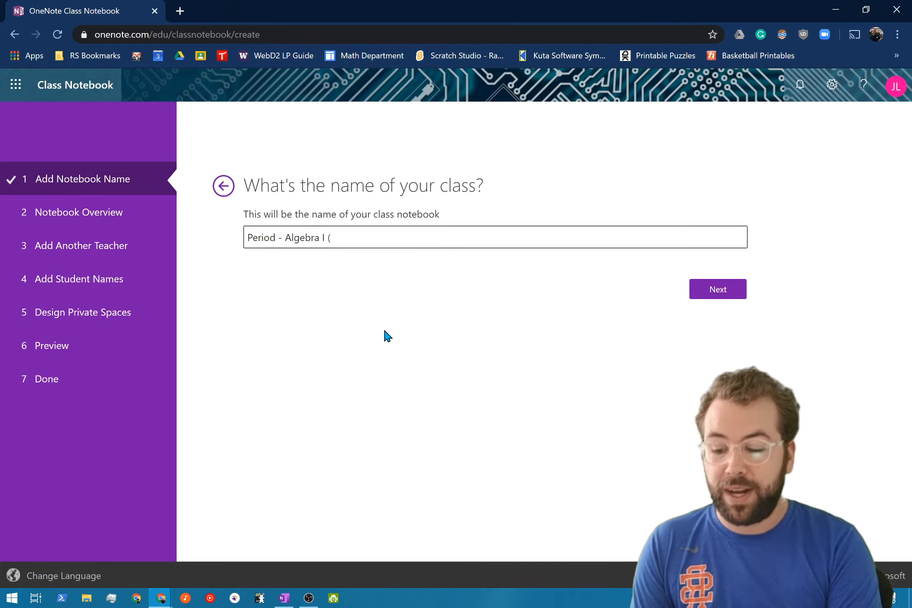
pyautogui.write('(20-21)')
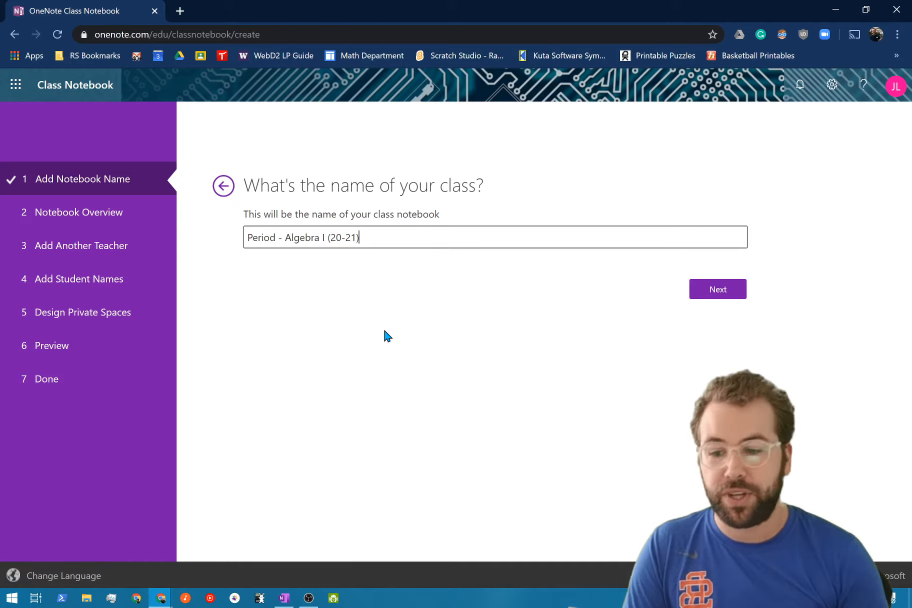
pyautogui.click(721, 293)
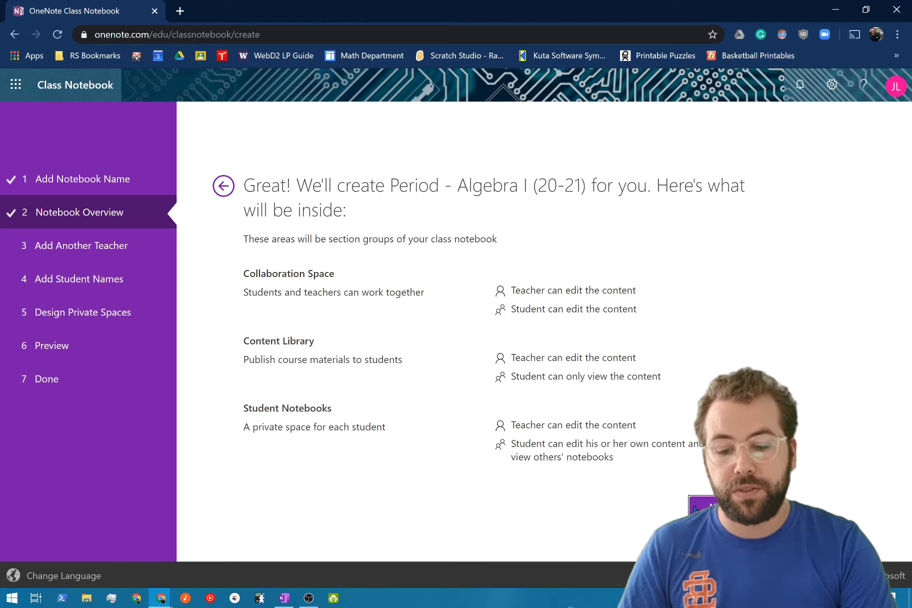
# Accept the notebook overview and continue without adding another teacher.
pyautogui.click(718, 506)
pyautogui.click(377, 261)
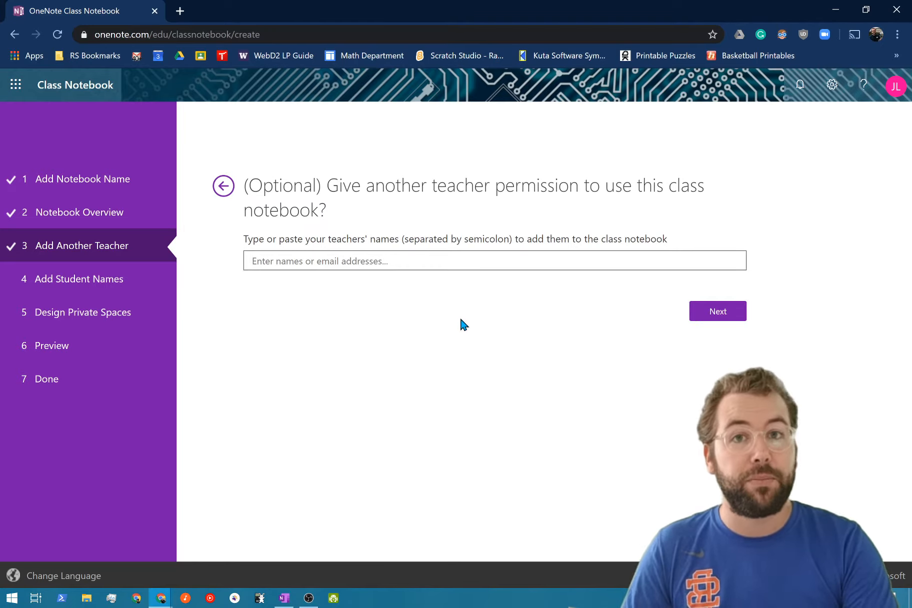
pyautogui.click(699, 320)
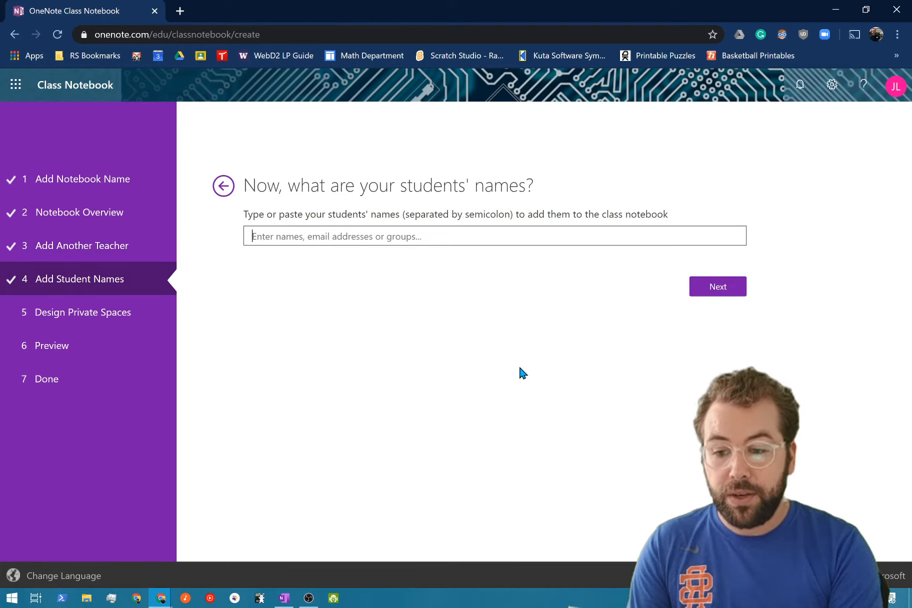
# Look up the student by name and add the matching account to the class notebook's student list.
pyautogui.write('pant')
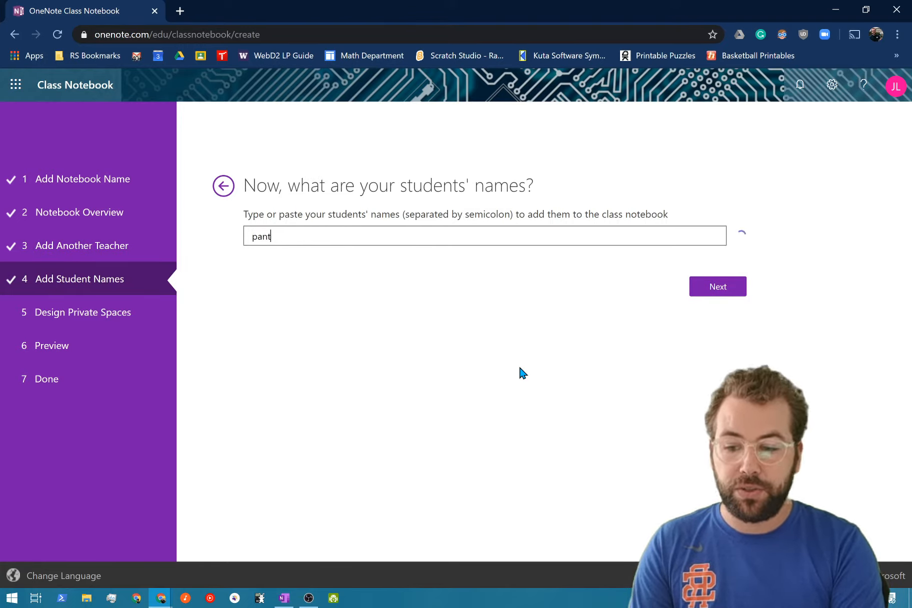
pyautogui.write('hers')
pyautogui.press('BackSpace')
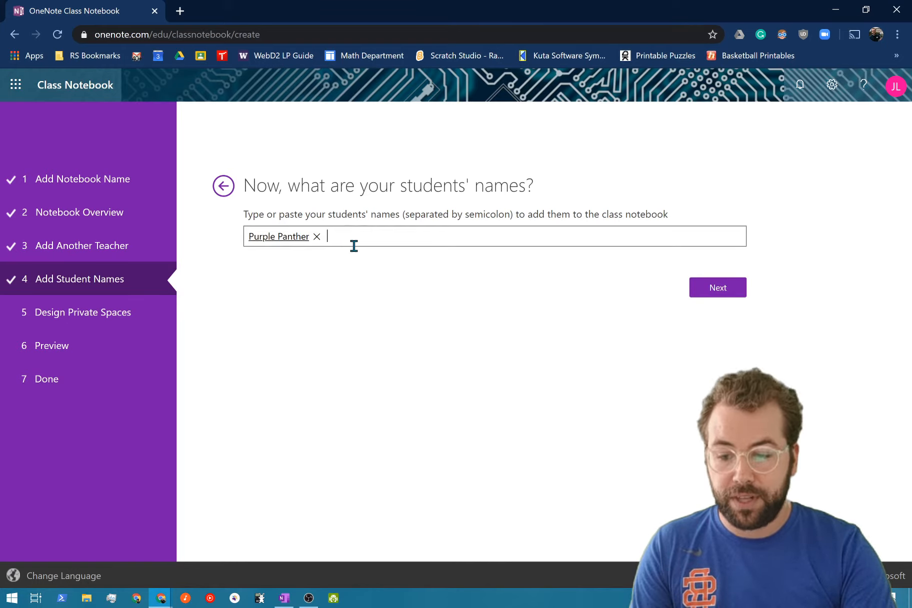
pyautogui.write('cob')
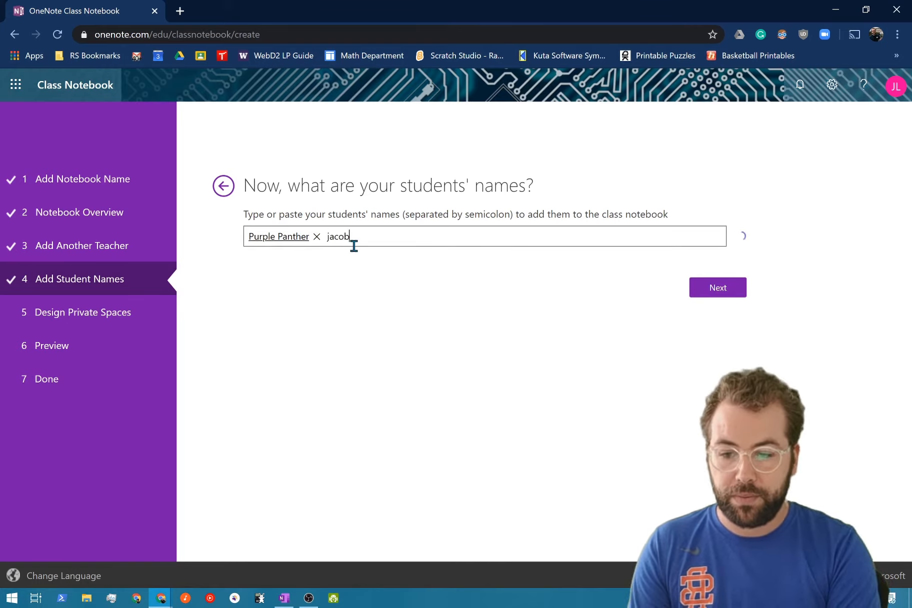
pyautogui.click(296, 265)
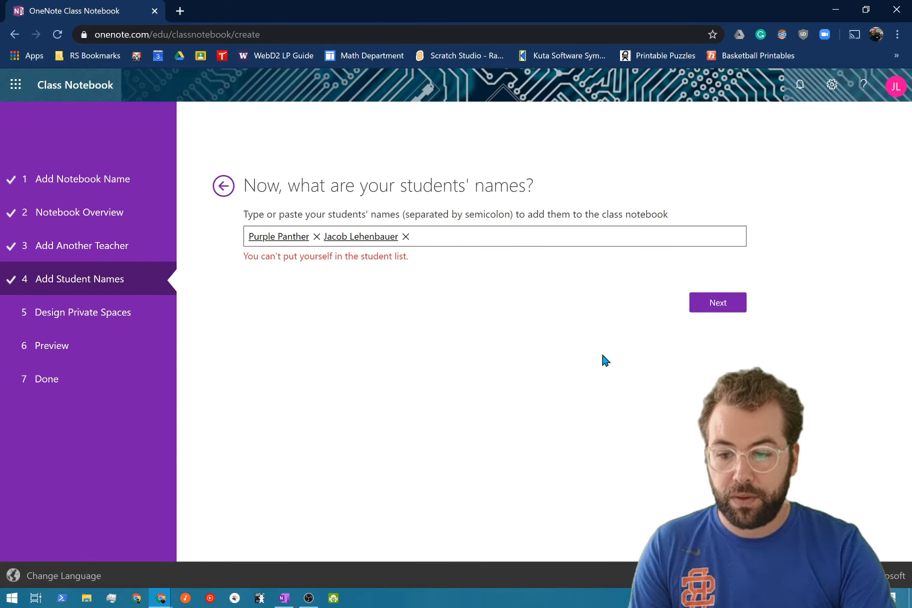
pyautogui.click(406, 237)
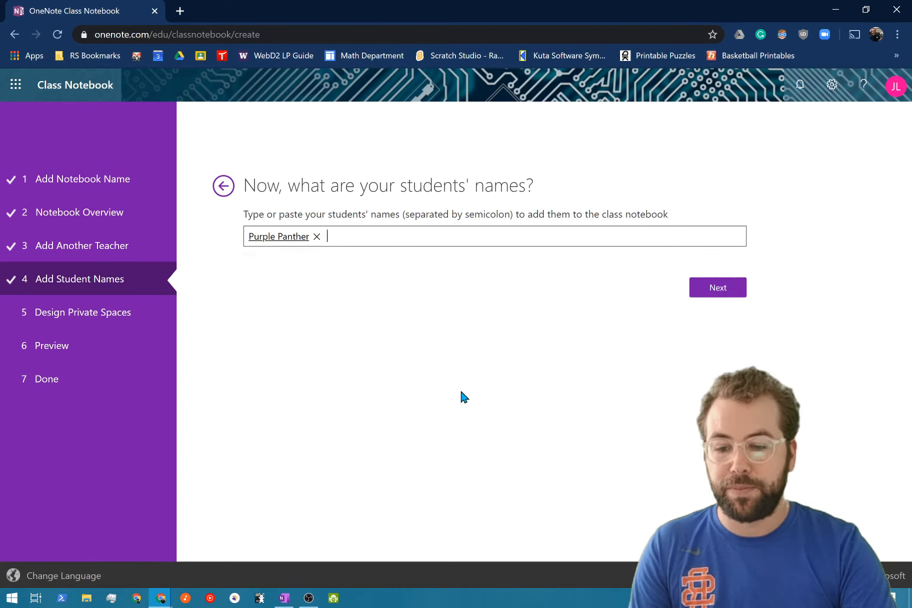
# Accept the student list, then remove the Handouts section from the private spaces and rename Quizzes as "Quizzes and Tests".
pyautogui.click(695, 294)
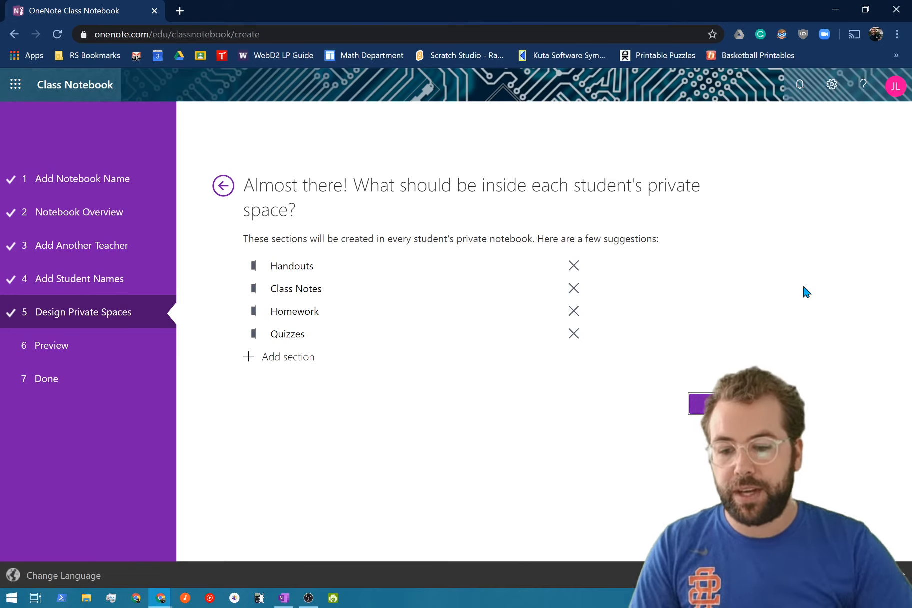
pyautogui.click(574, 266)
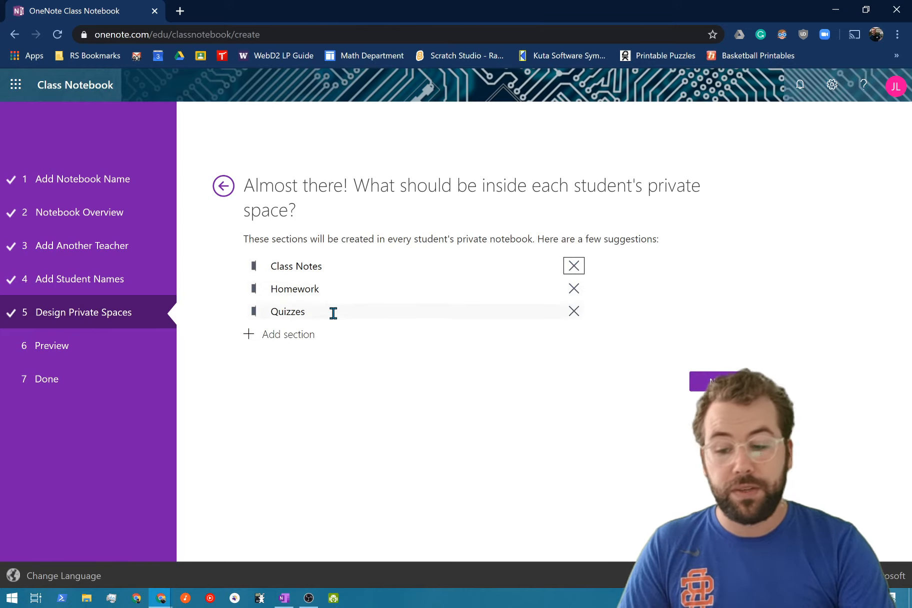
pyautogui.click(364, 312)
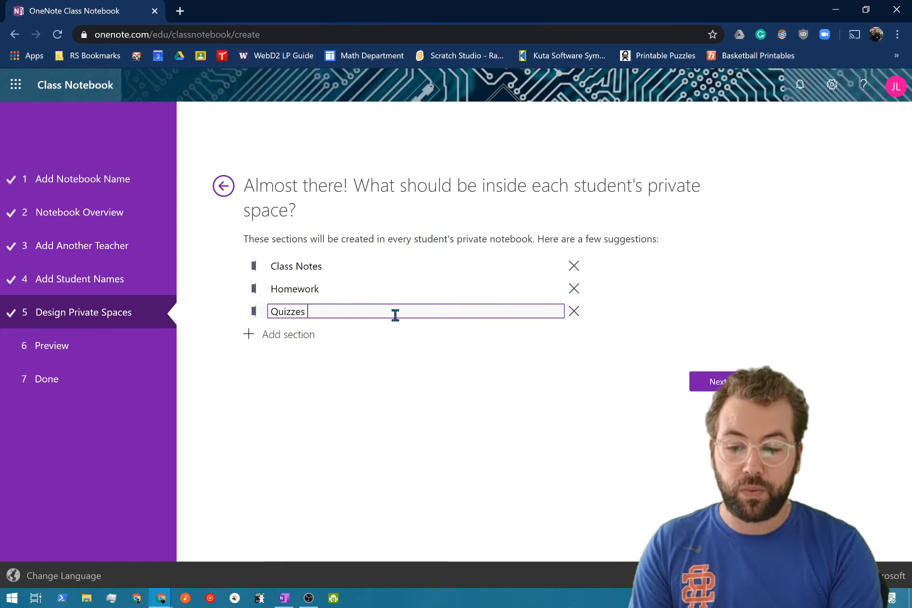
pyautogui.write('and')
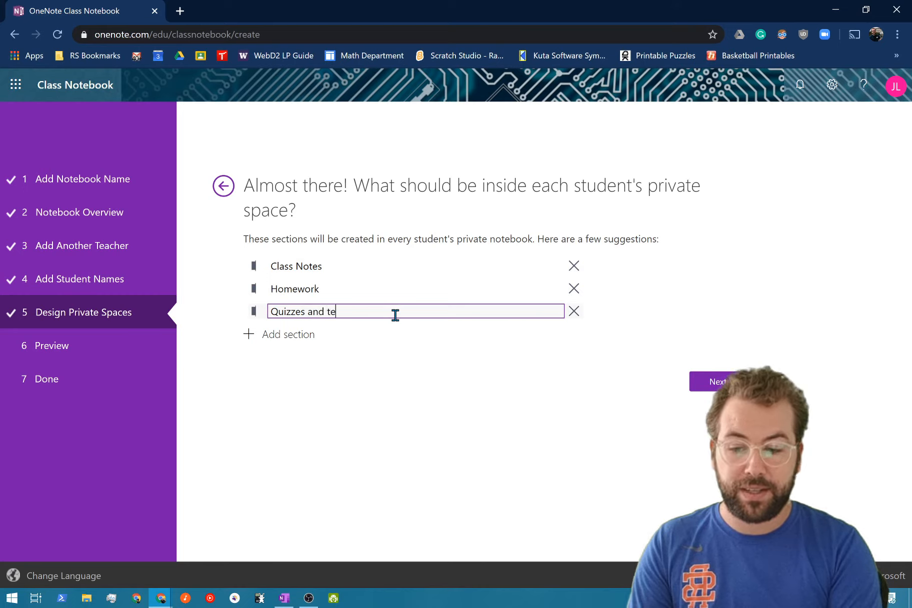
pyautogui.write(' Tests')
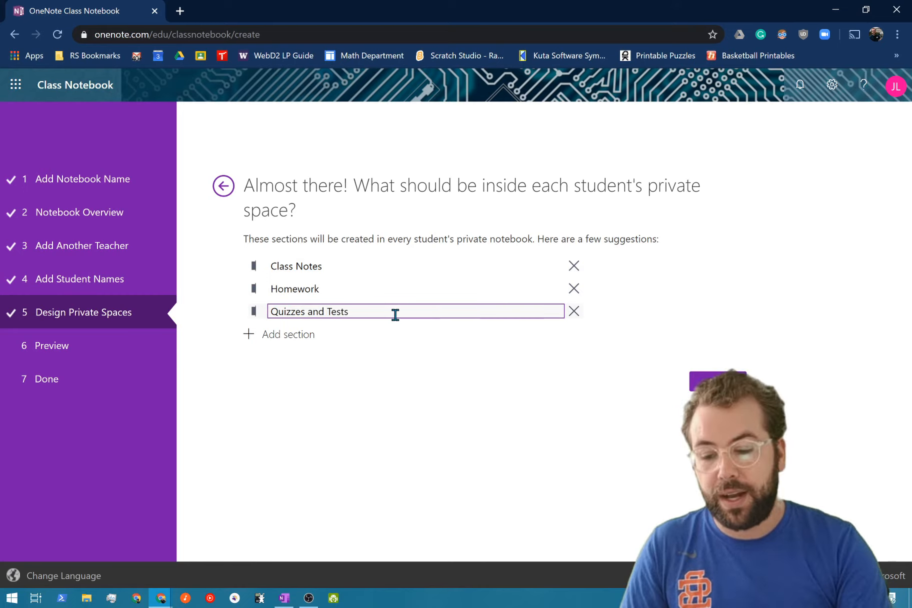
# Add a section named "Scratch Paper" to each student's private space.
pyautogui.click(271, 341)
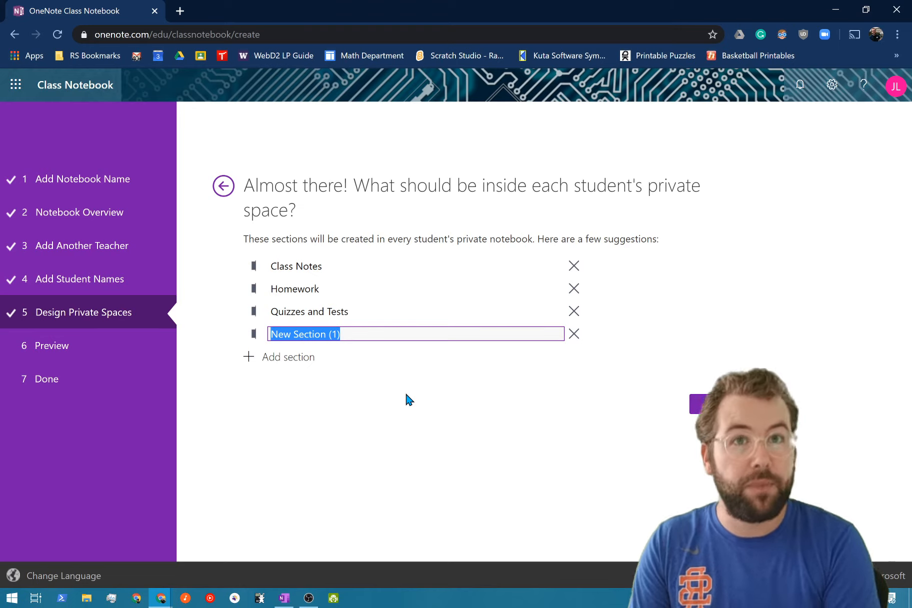
pyautogui.write('Scratch Paper')
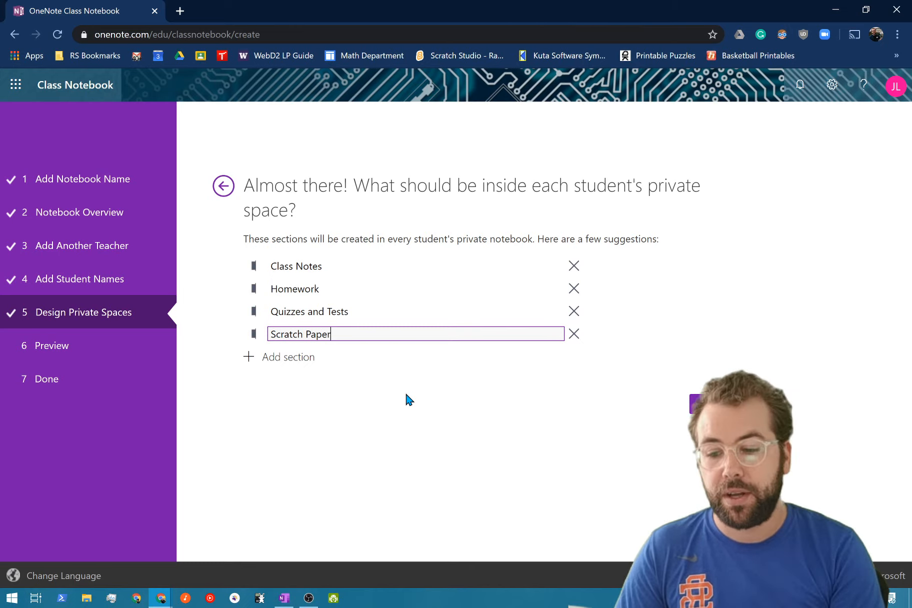
pyautogui.click(380, 402)
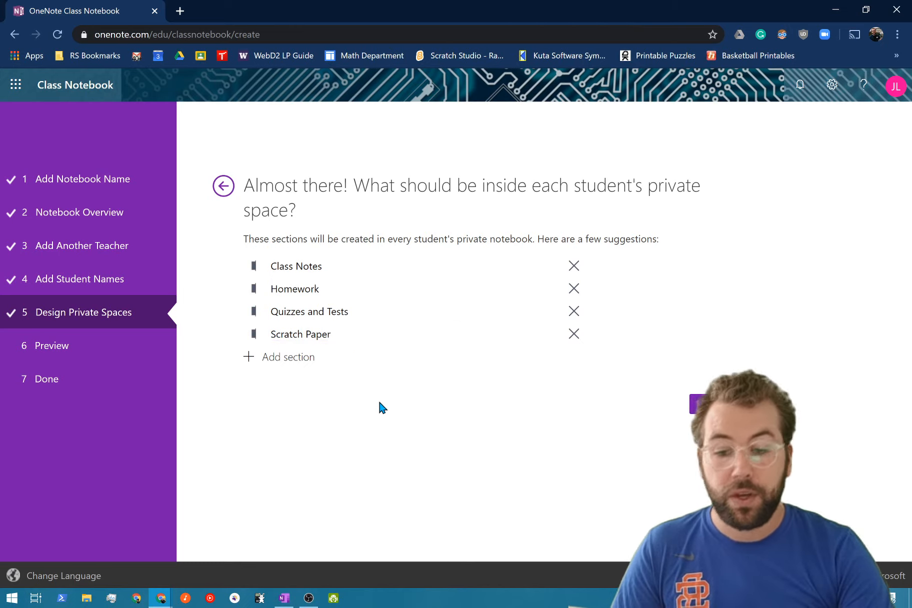
# Preview the student's version of the notebook and create the class notebook.
pyautogui.click(717, 404)
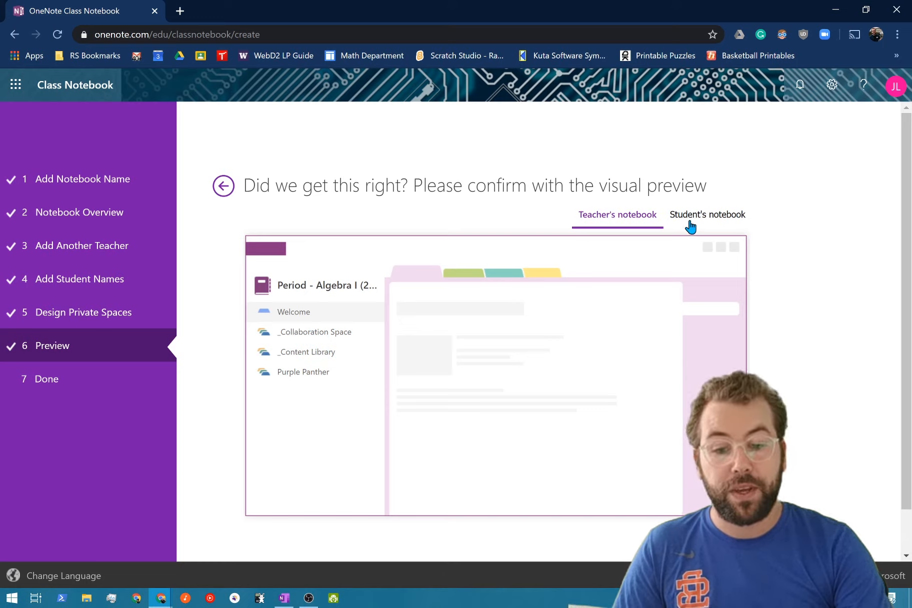
pyautogui.click(717, 219)
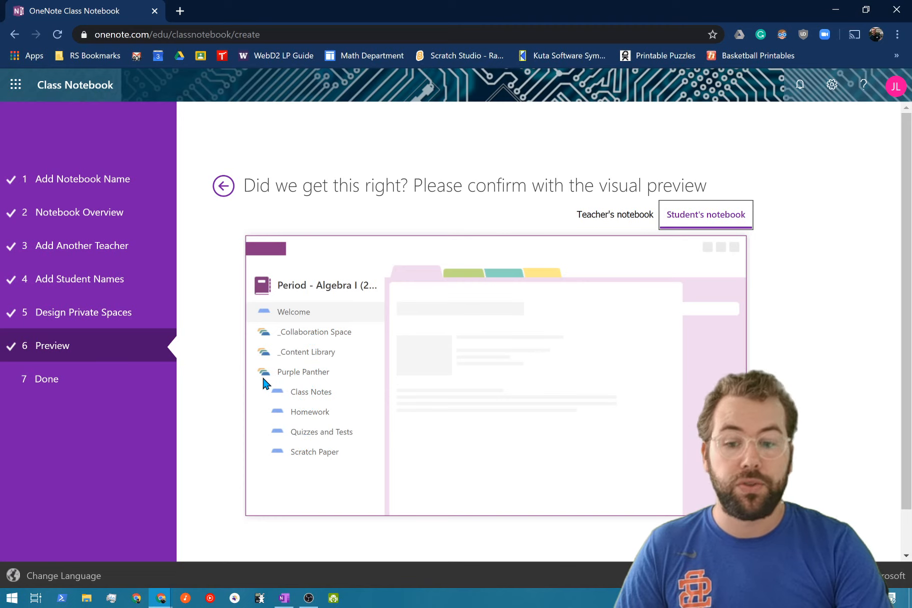
pyautogui.scroll(-1, 760, 356)
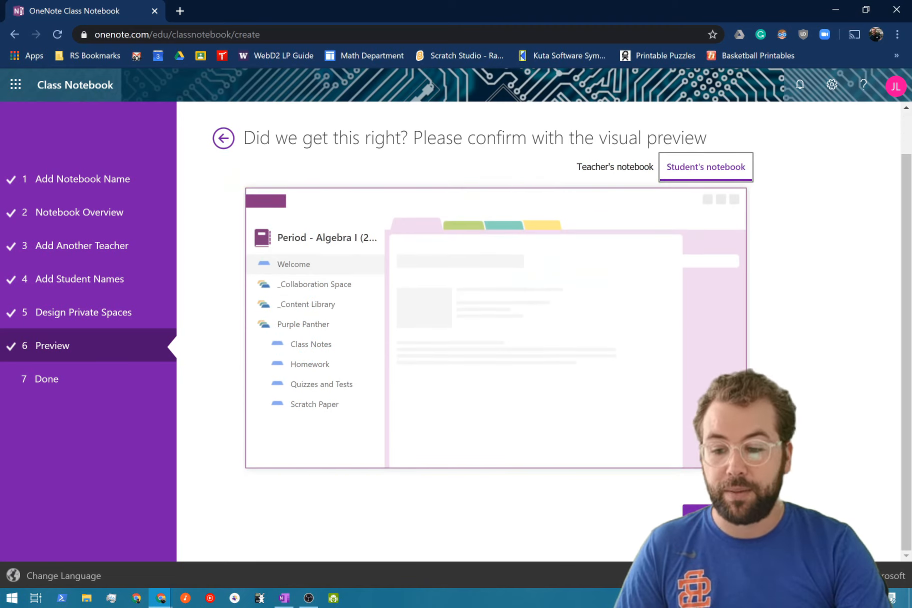
pyautogui.click(718, 517)
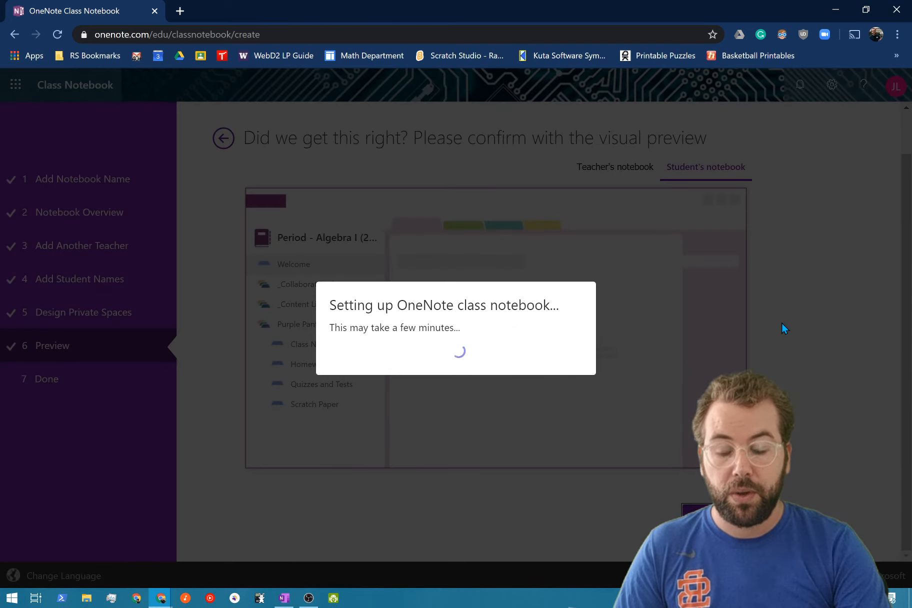